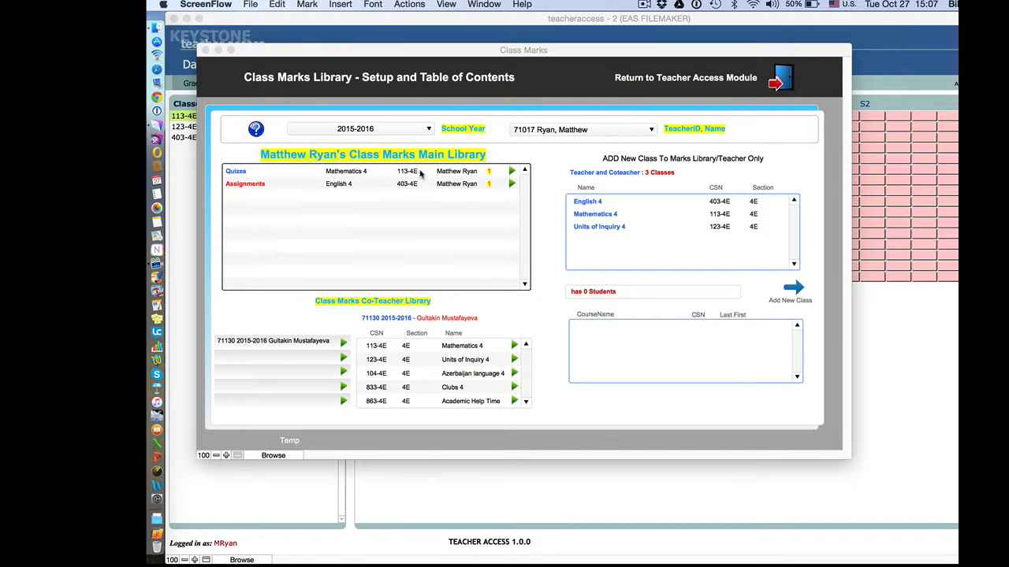
Open the Mathematics 4 Quizes page and the English 4 Assignments page in turn, returning to the marks library after each
left_click(360, 177)
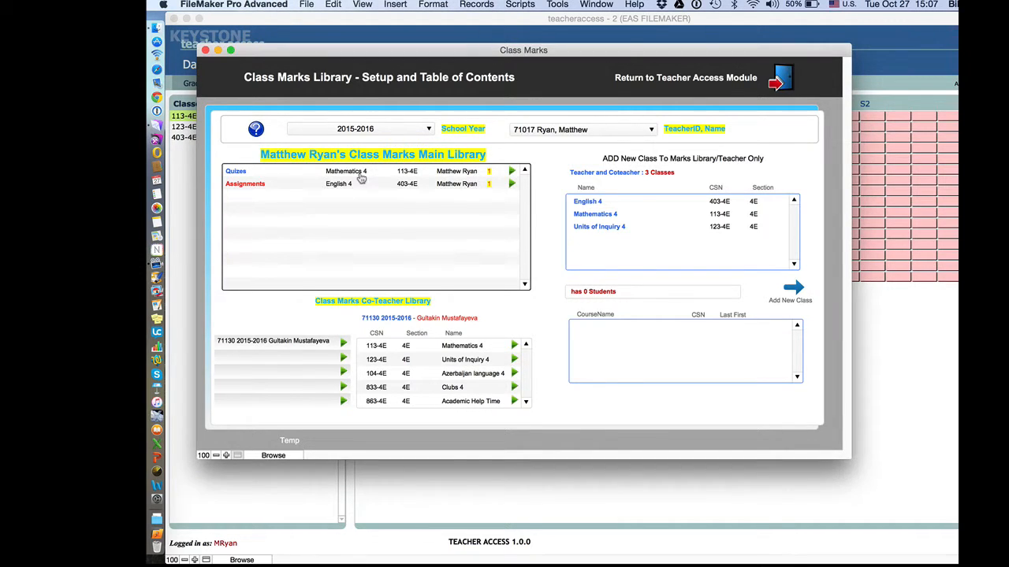
left_click(360, 177)
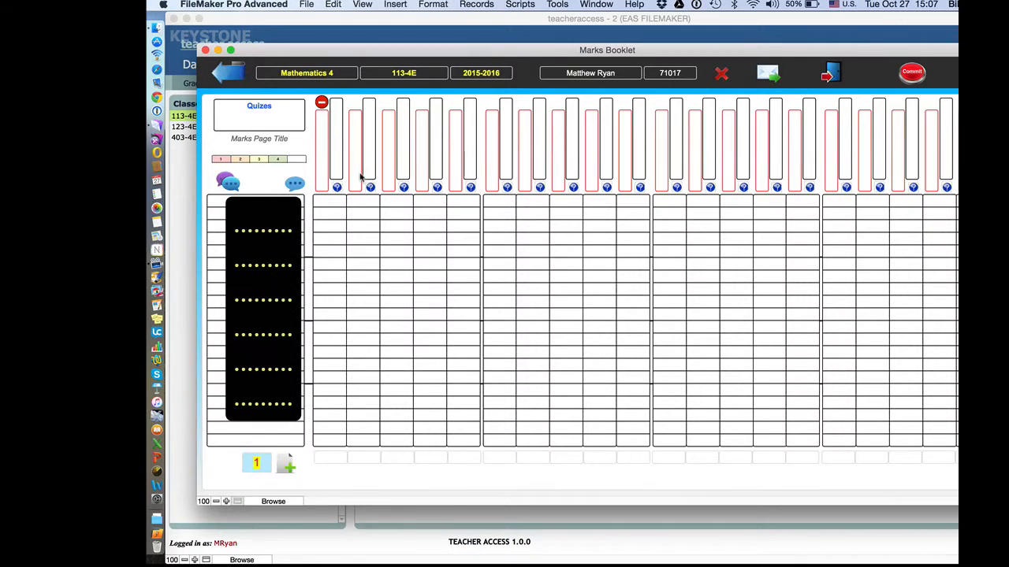
double_click(261, 111)
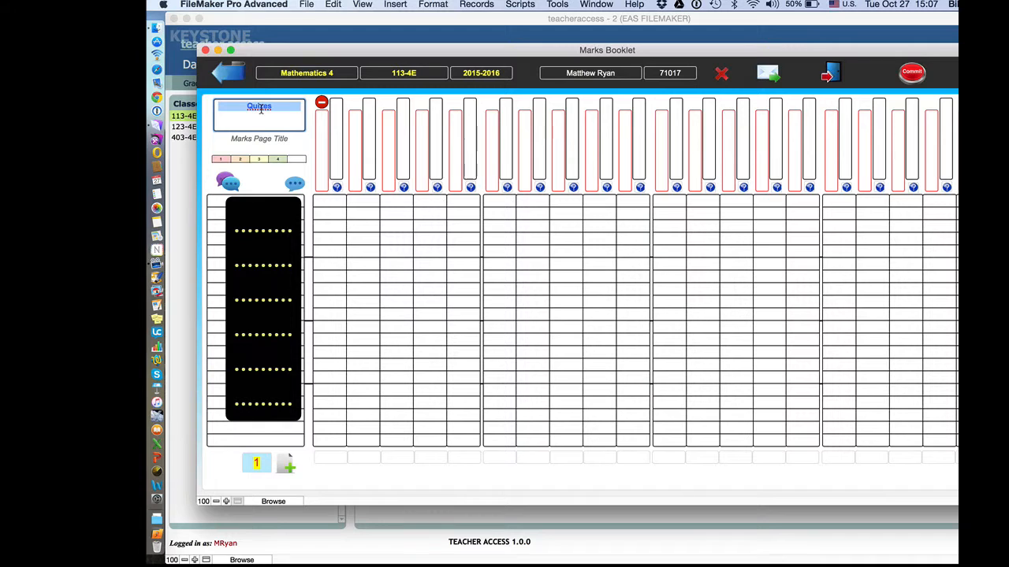
left_click(229, 76)
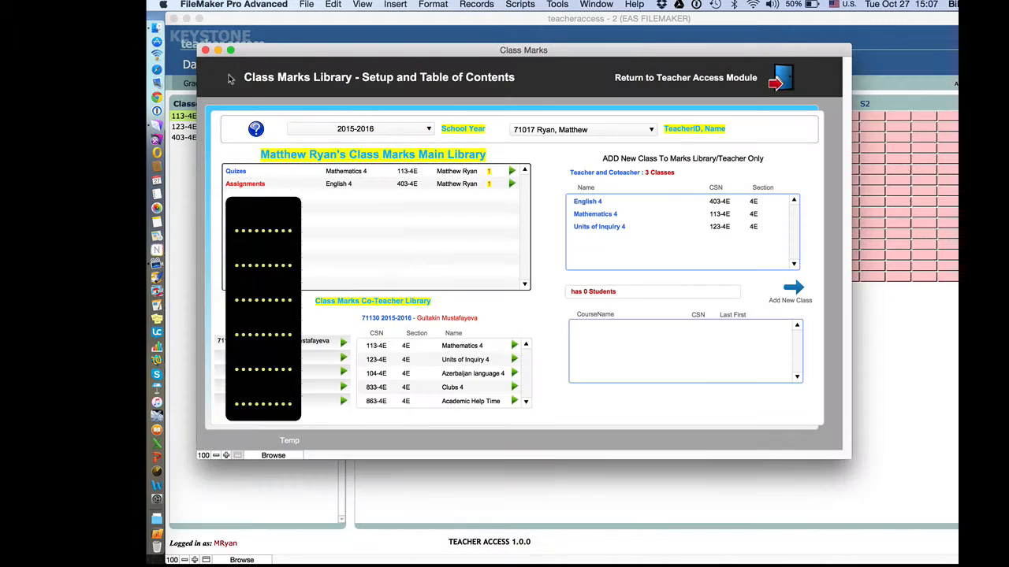
left_click(338, 186)
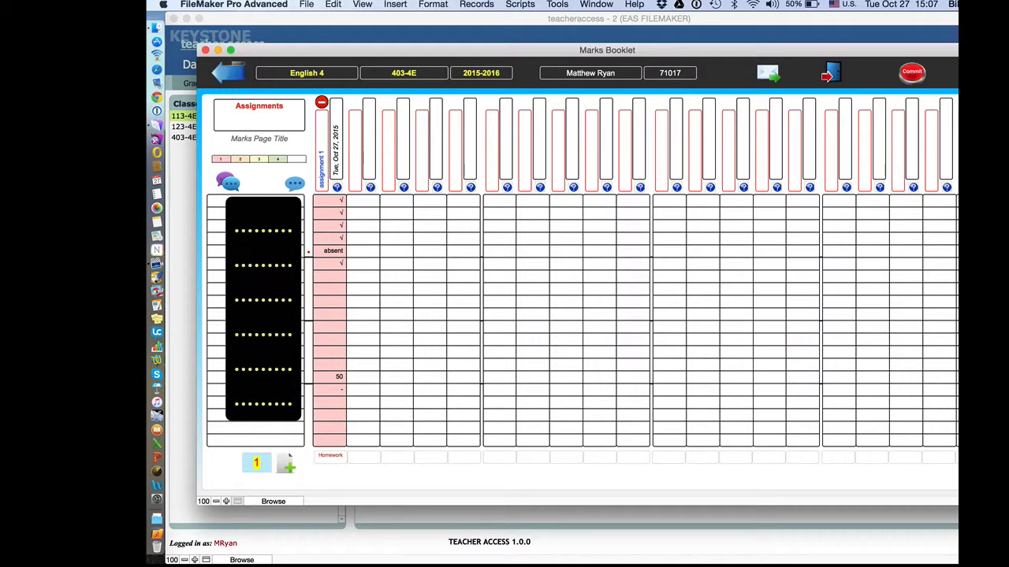
left_click(230, 74)
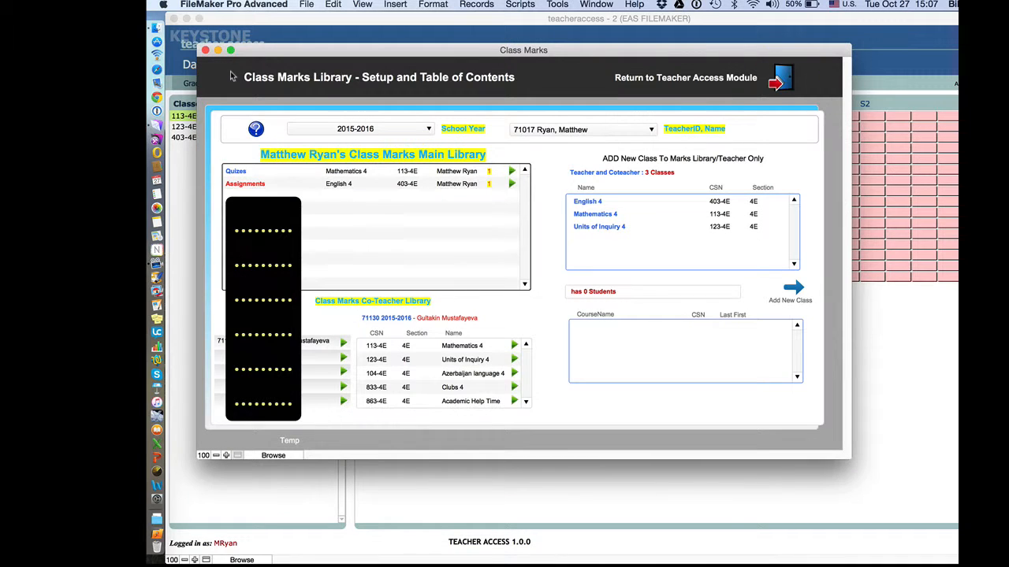
Select English 4 among the classes available to add and look through its student list
left_click(586, 202)
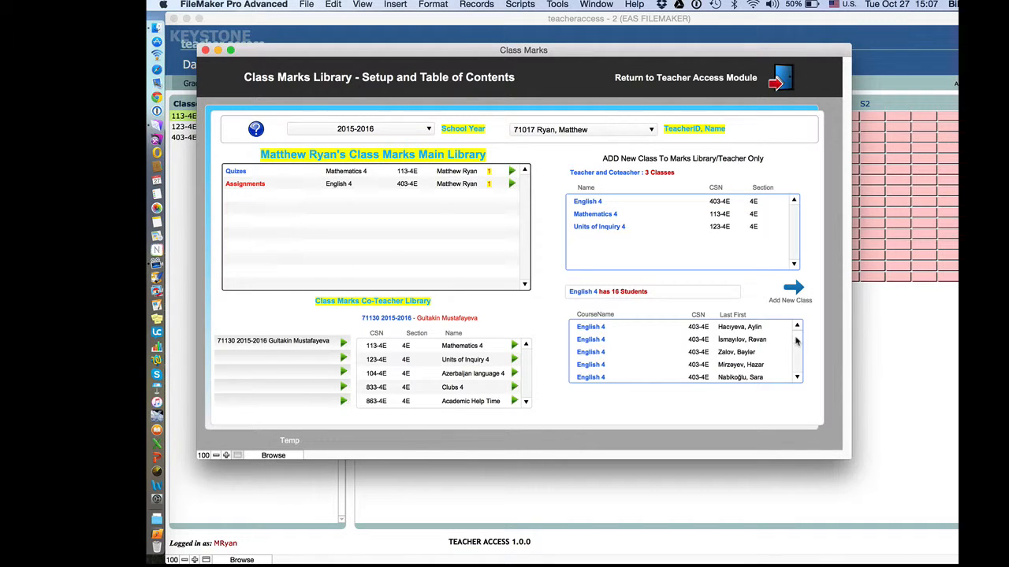
scroll(796, 347, "down", 5)
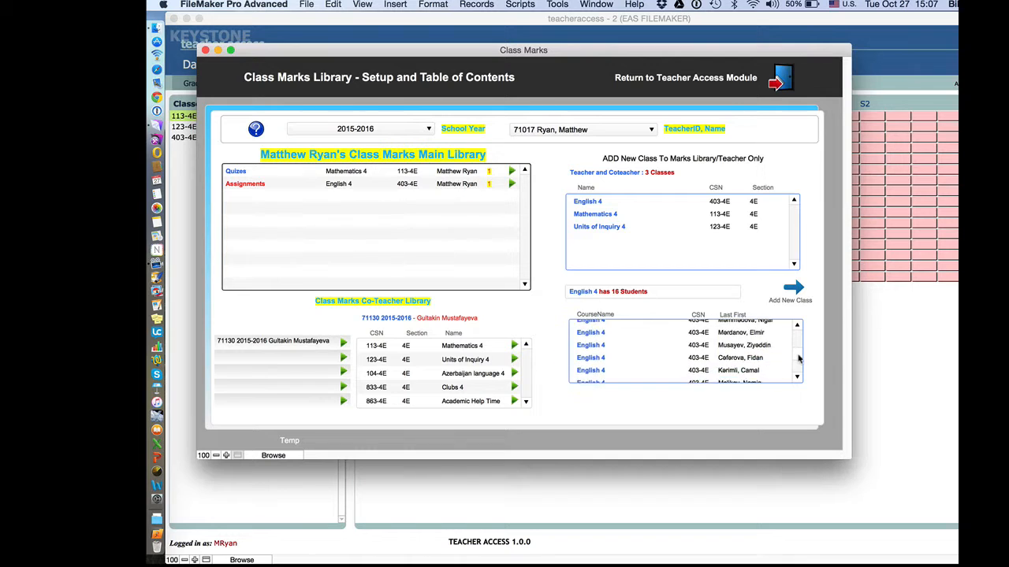
scroll(798, 359, "up", 5)
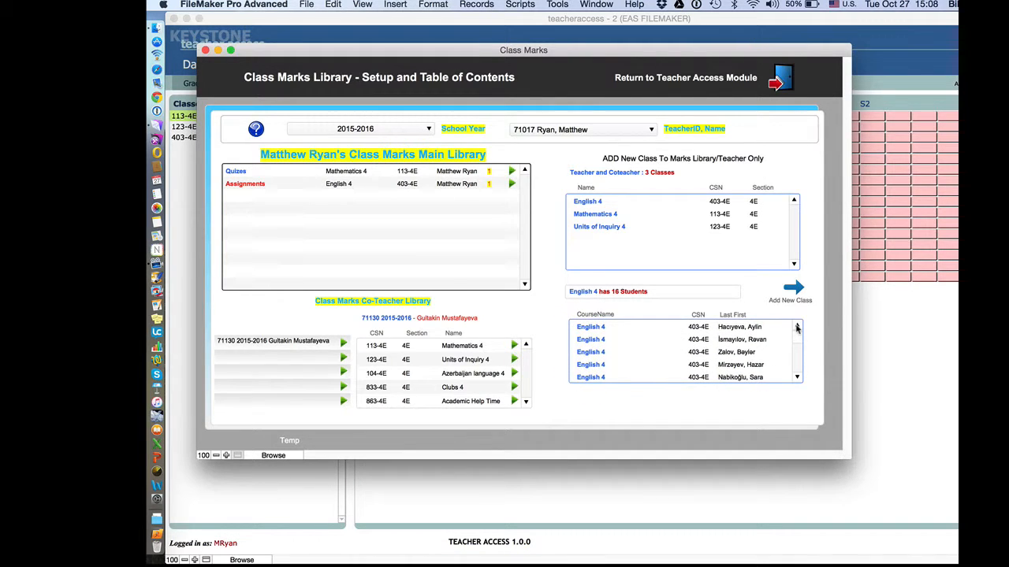
Open the English 4 Assignments page and add an empty row below row 3
left_click(417, 186)
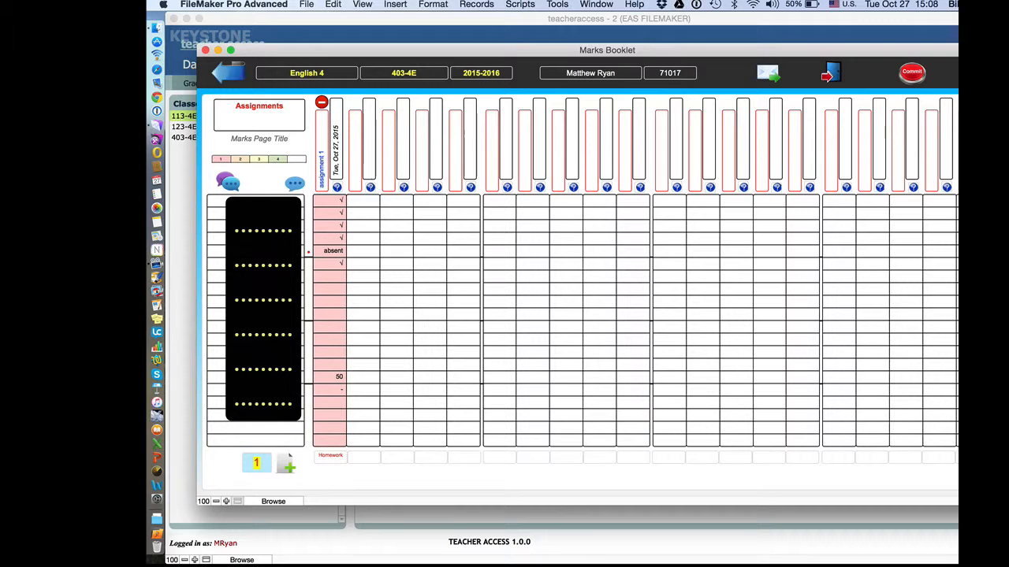
left_click(260, 226)
left_click(261, 226)
left_click(520, 5)
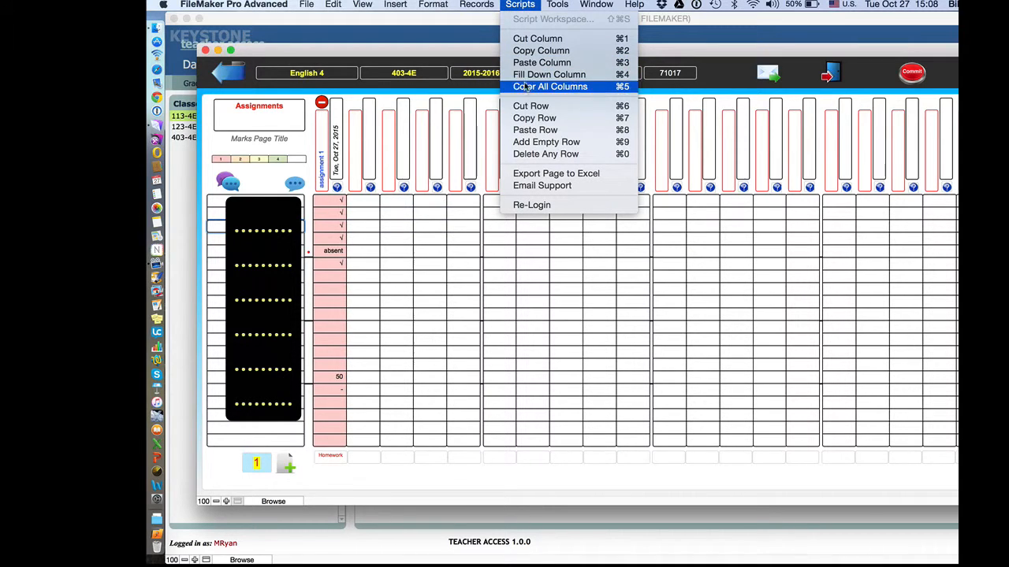
left_click(526, 143)
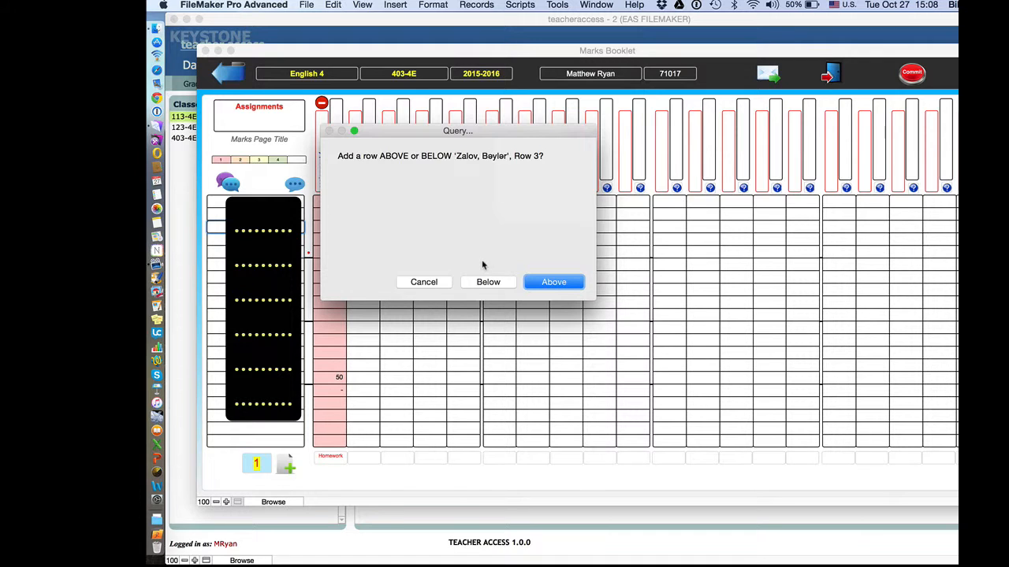
left_click(486, 282)
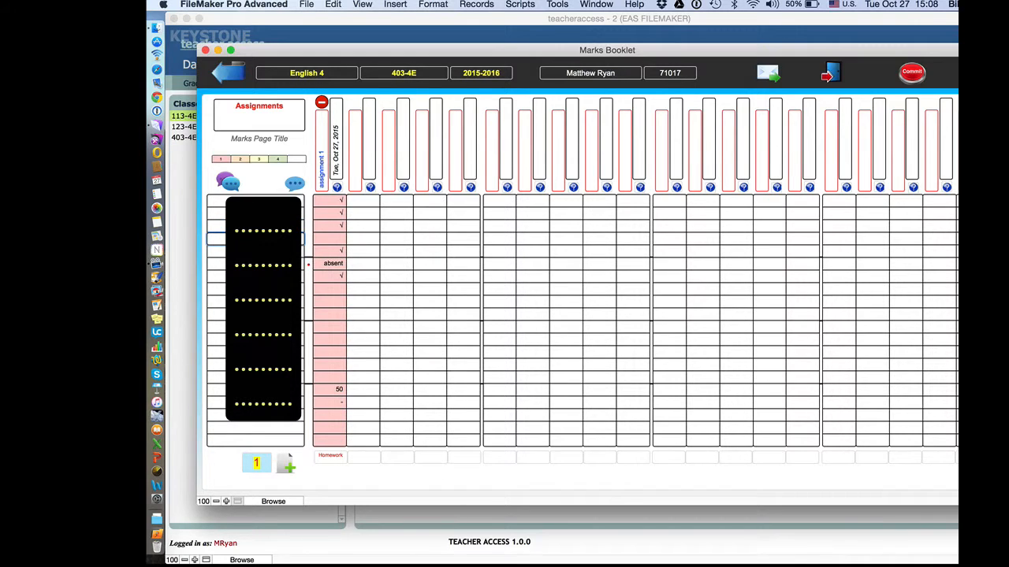
Enter N/A as the assignment 1 mark in the empty fourth row and return to the marks library
left_click(341, 239)
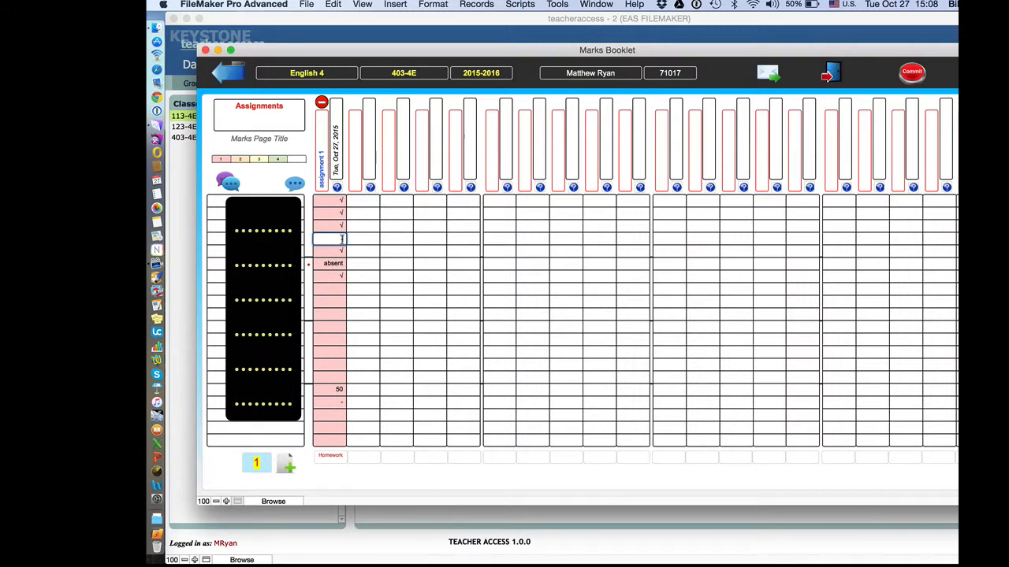
type("N/A")
left_click(272, 239)
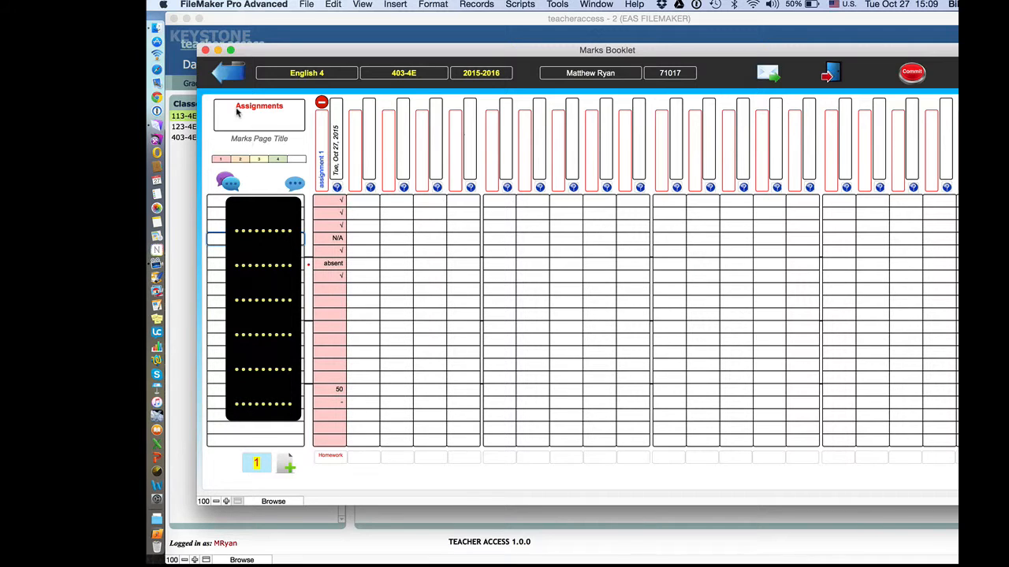
left_click(230, 74)
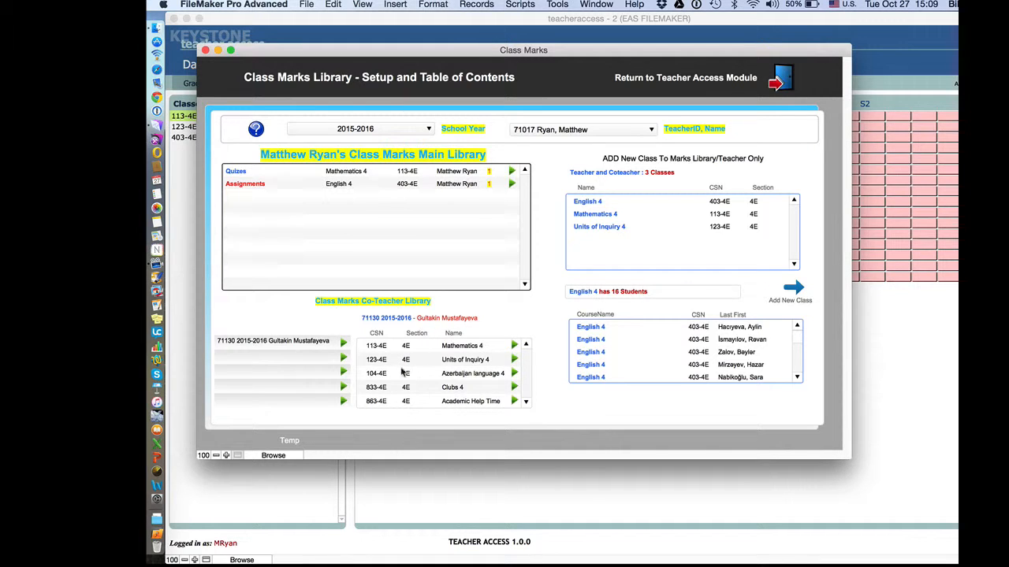
Reopen the English 4 Assignments page and copy the whole assignment 1 column
left_click(339, 188)
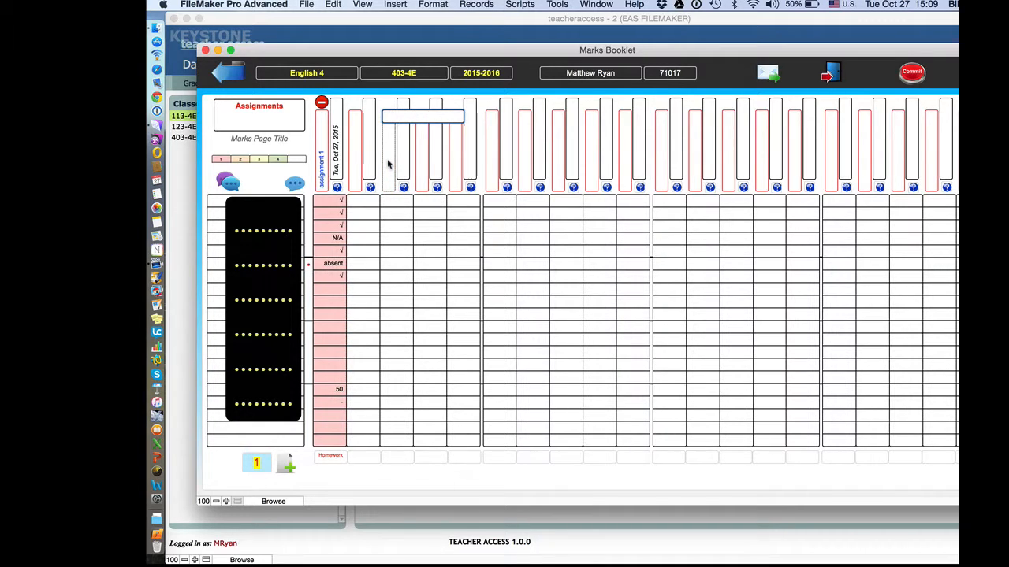
left_click(366, 202)
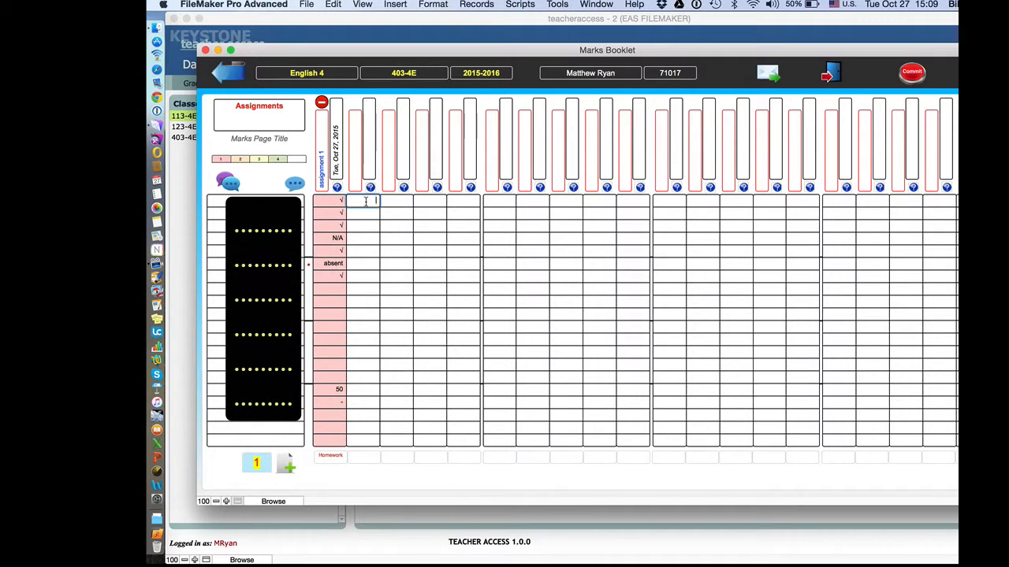
left_click(331, 203)
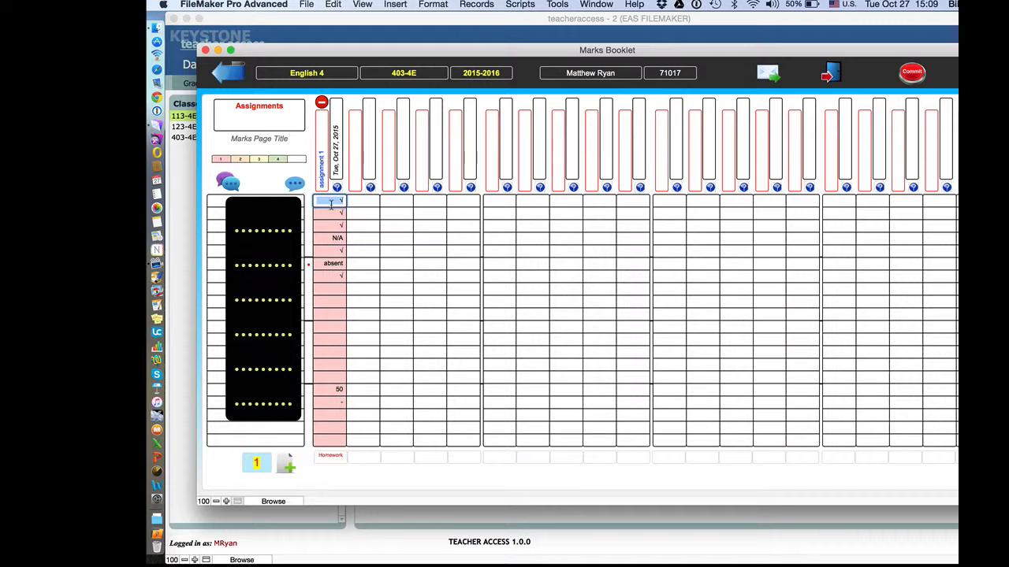
left_click(523, 5)
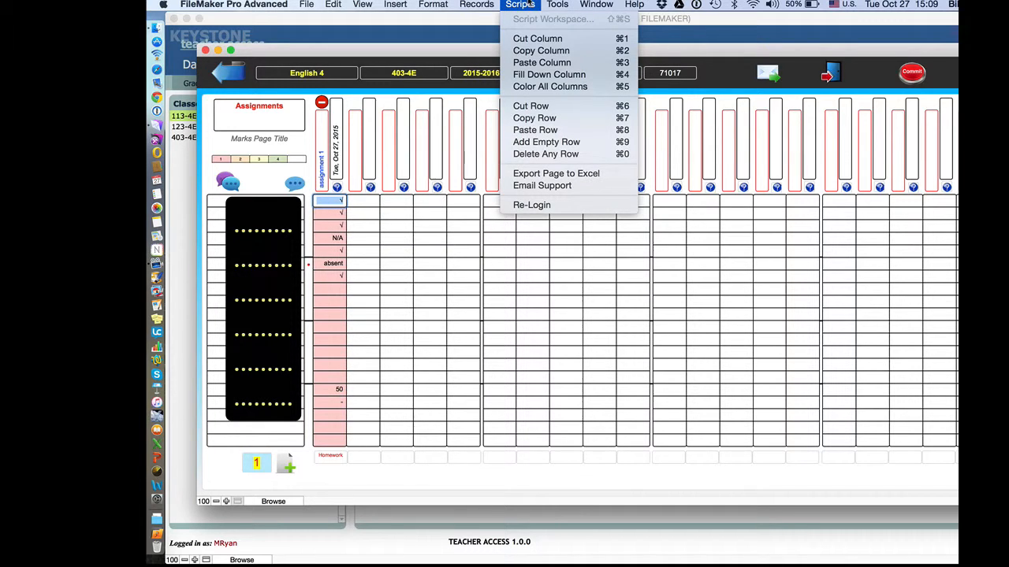
left_click(528, 51)
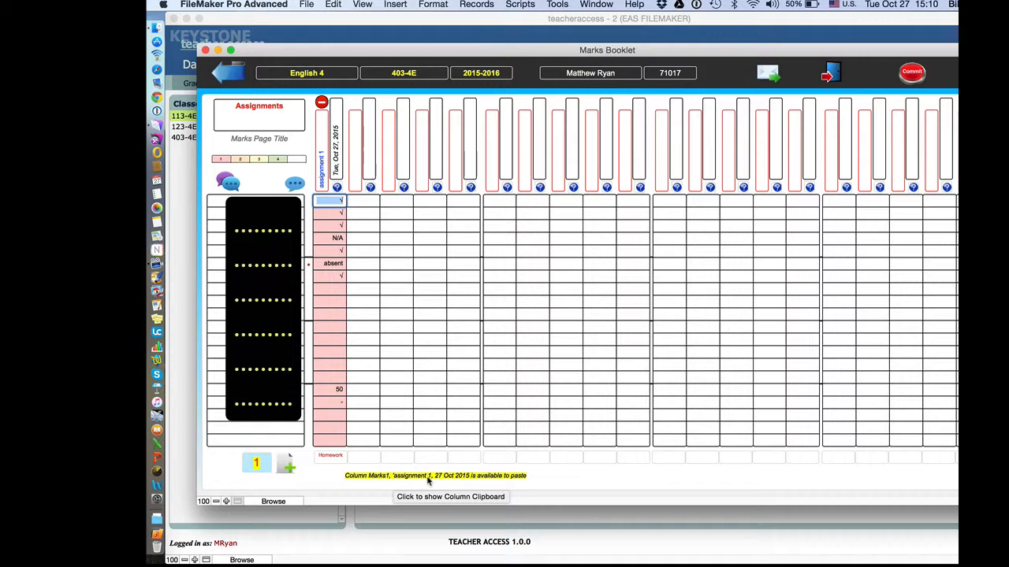
Paste the copied assignment 1 column into the sixth marks column
left_click(499, 200)
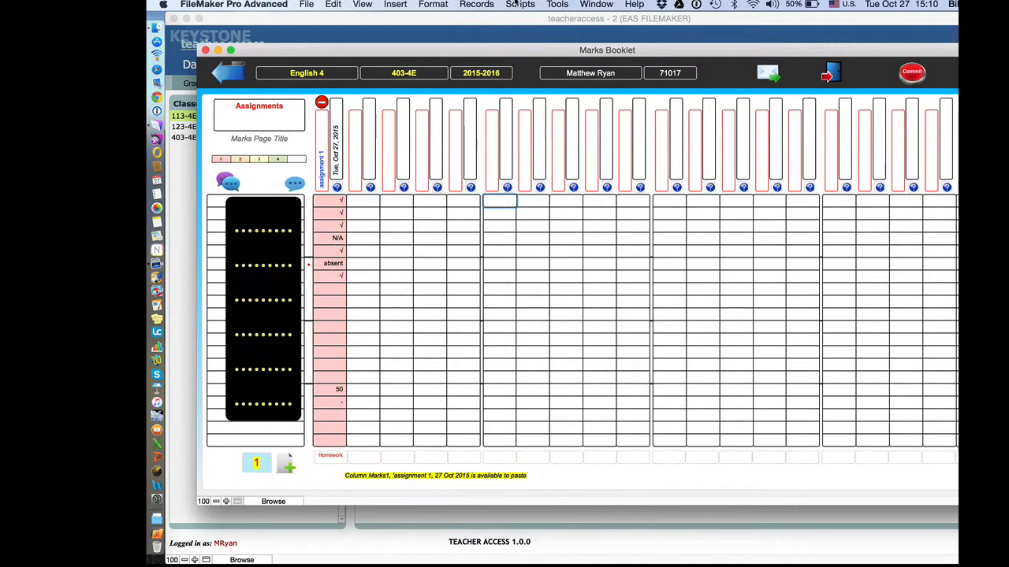
left_click(516, 5)
left_click(522, 63)
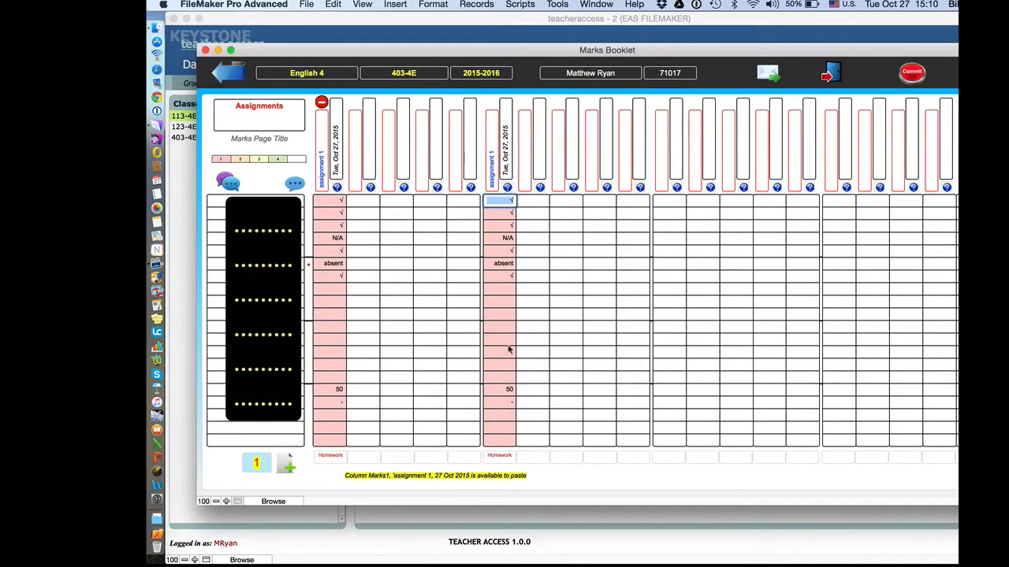
left_click(509, 202)
Add a second mark sheet to English 4 despite the unused columns, and check switching between sheets 1 and 2
left_click(284, 468)
left_click(286, 468)
left_click(485, 282)
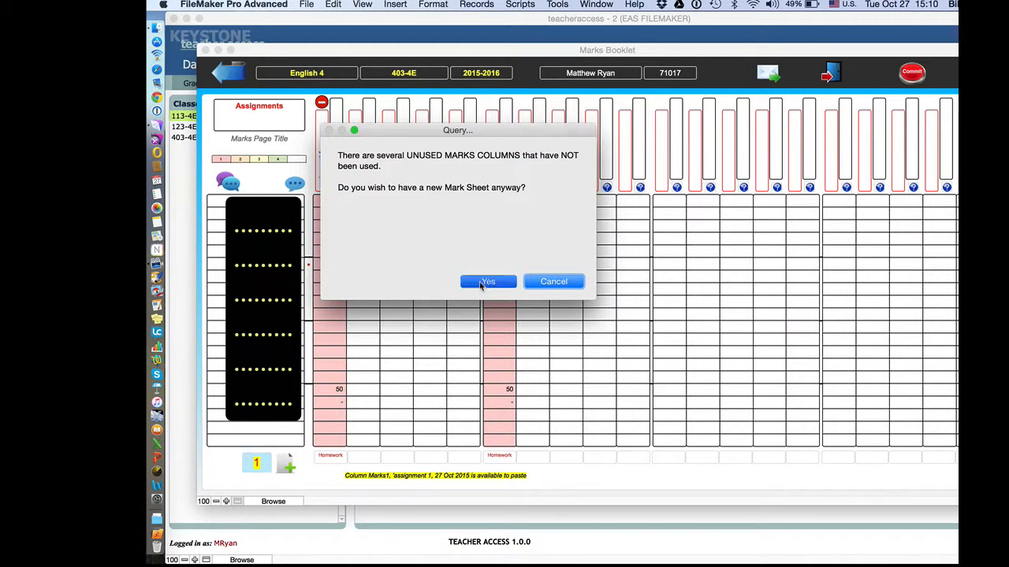
left_click(552, 282)
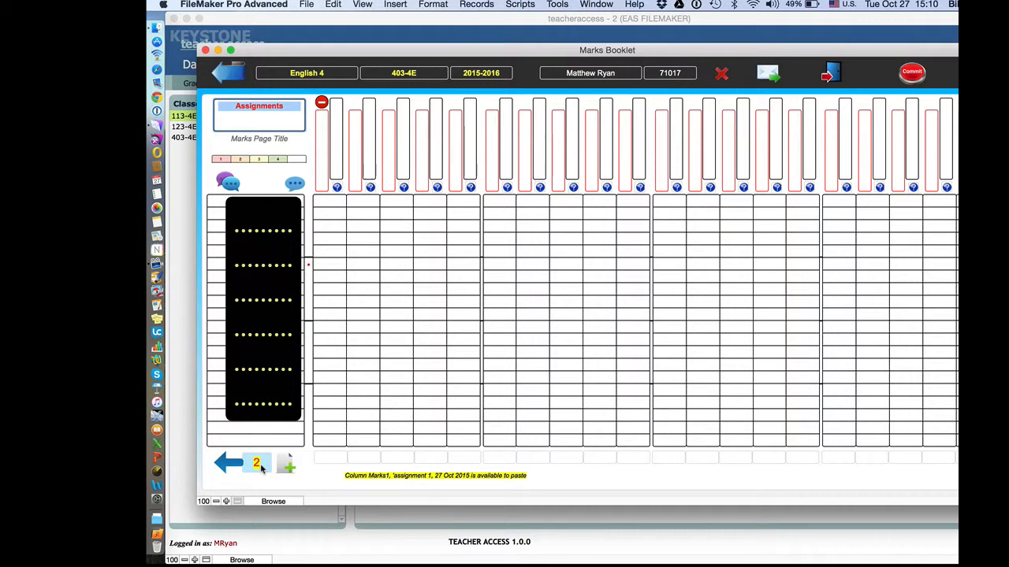
left_click(228, 463)
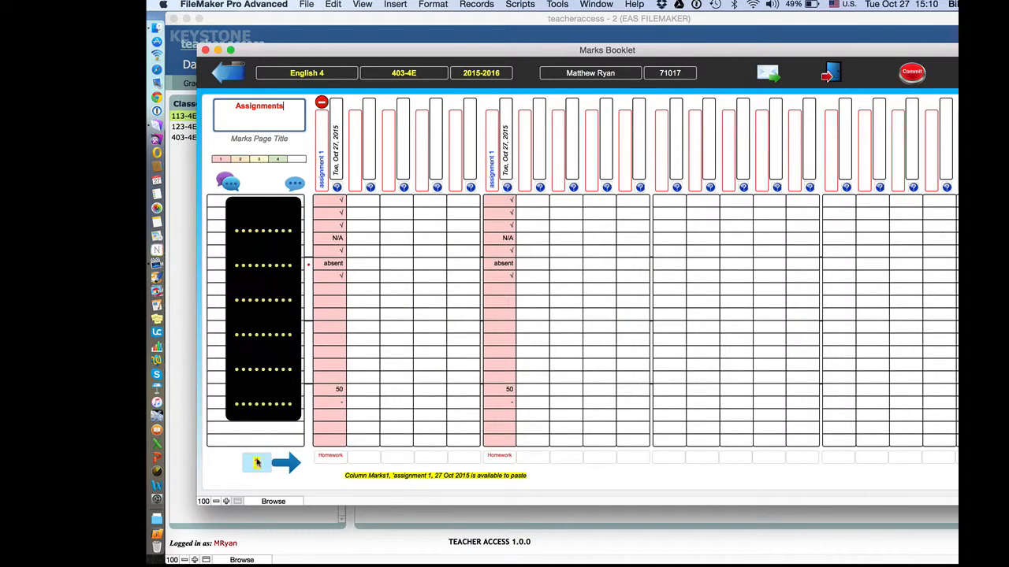
left_click(288, 463)
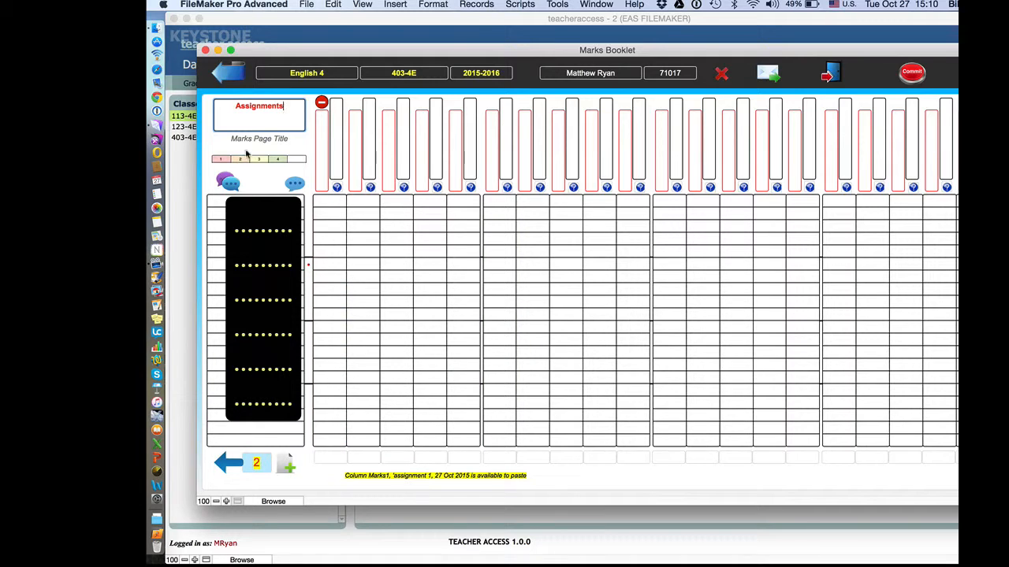
Change the title of mark sheet 2 to Readings and return to the marks library
triple_click(260, 109)
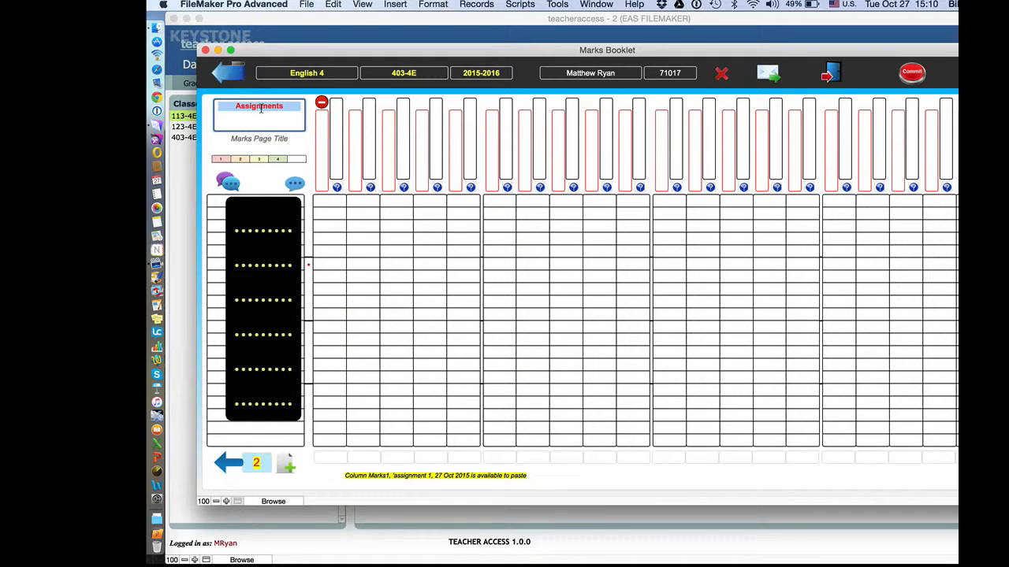
type("Rea")
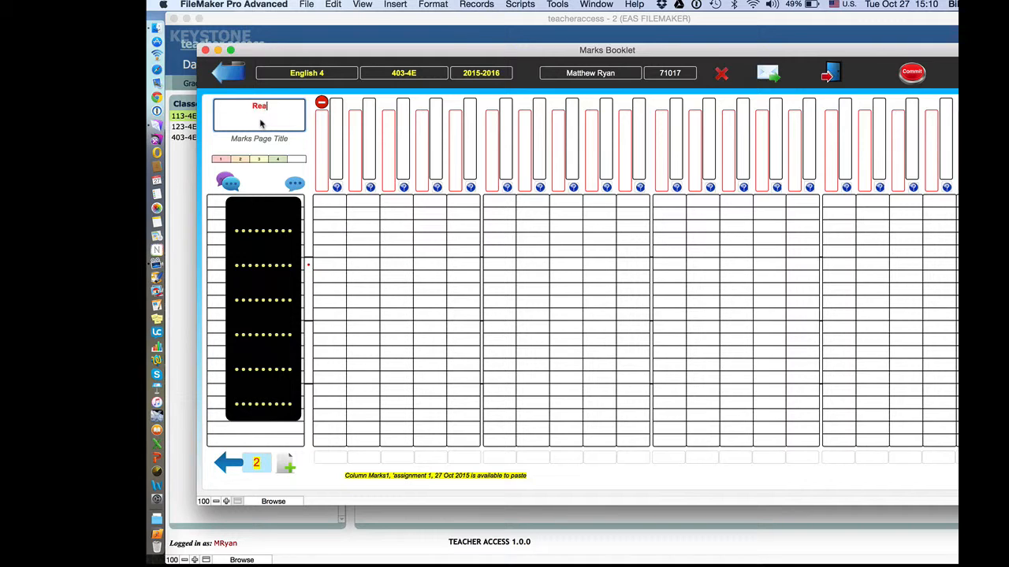
type("dings")
left_click(233, 79)
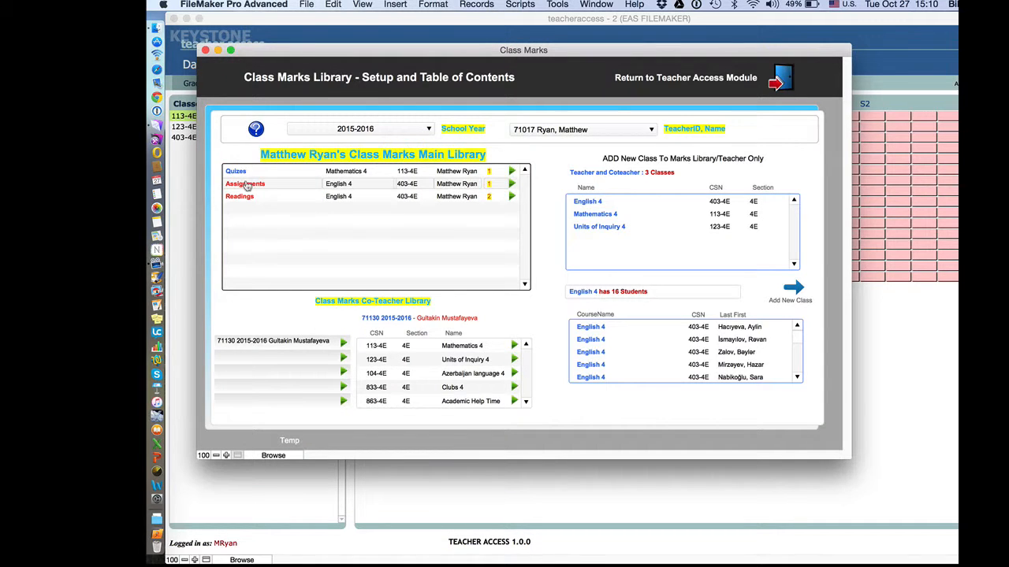